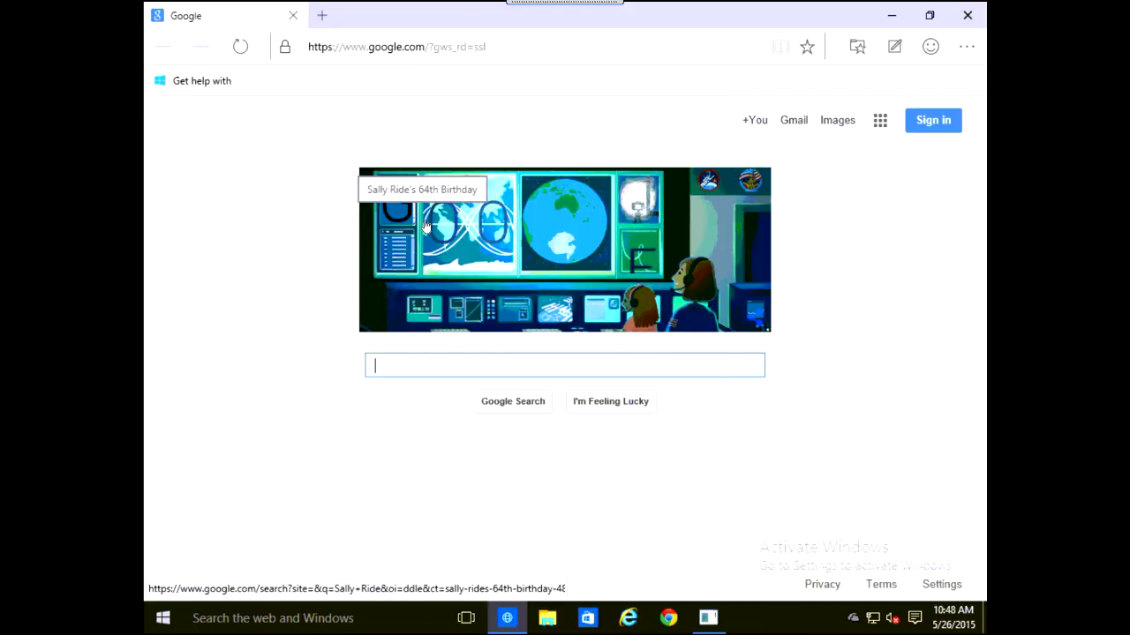
Search Google for teracopy and open Code Sector's TeraCopy for Microsoft Windows result in a separate tab.
type("teracopy")
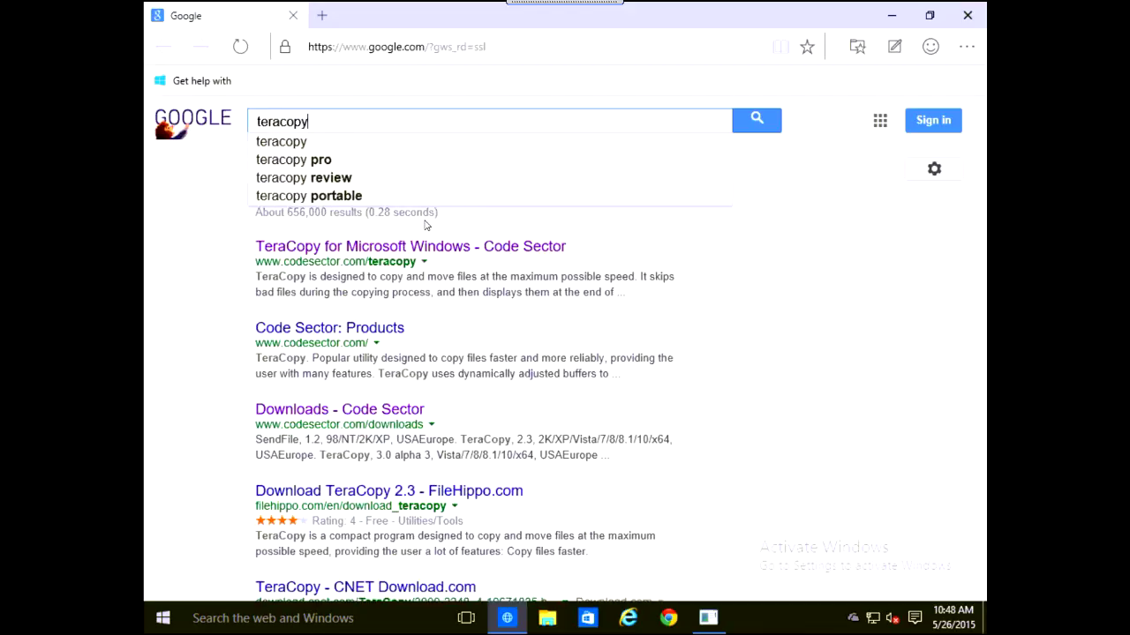
key("Return")
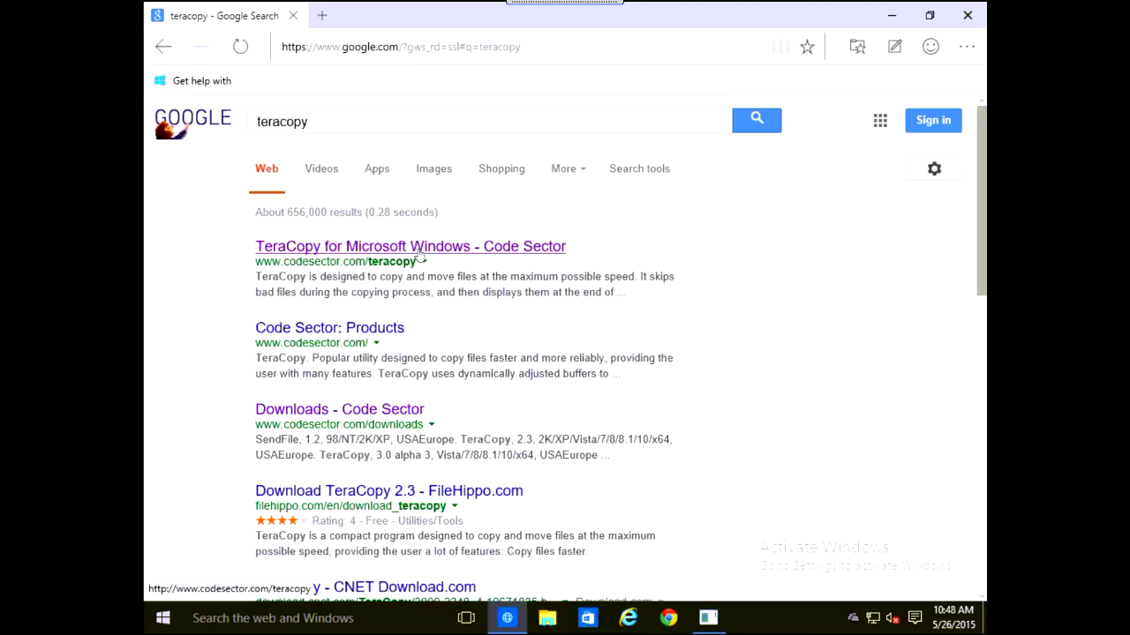
middle_click(414, 248)
left_click(366, 10)
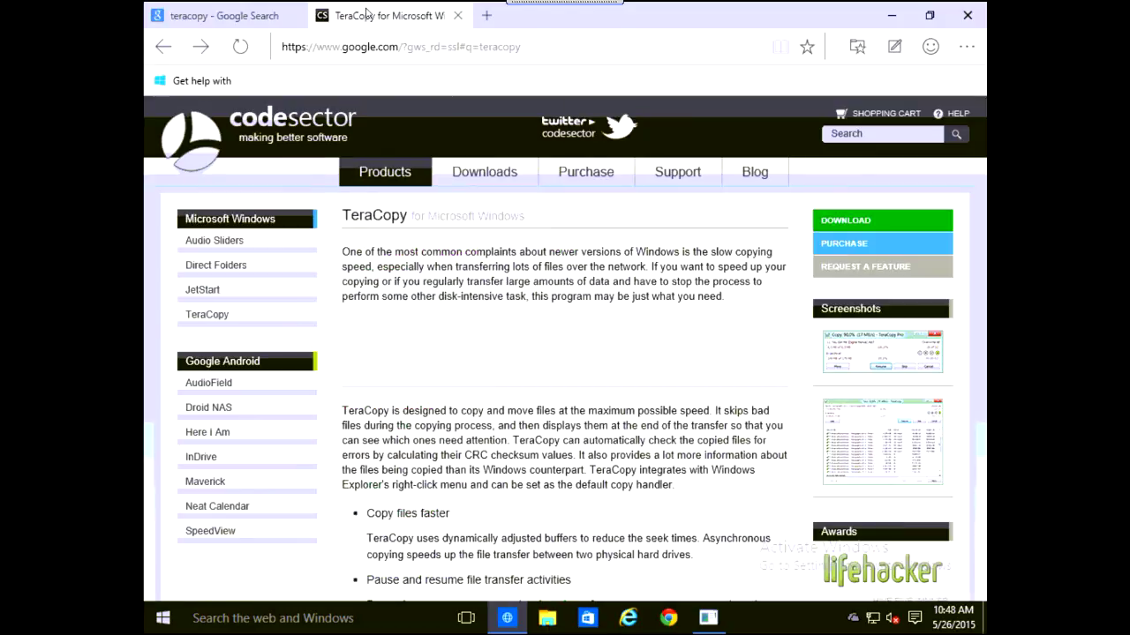
Go to Code Sector's downloads page and download TeraCopy 2.3 from the USA location.
scroll(487, 265, "down", 1)
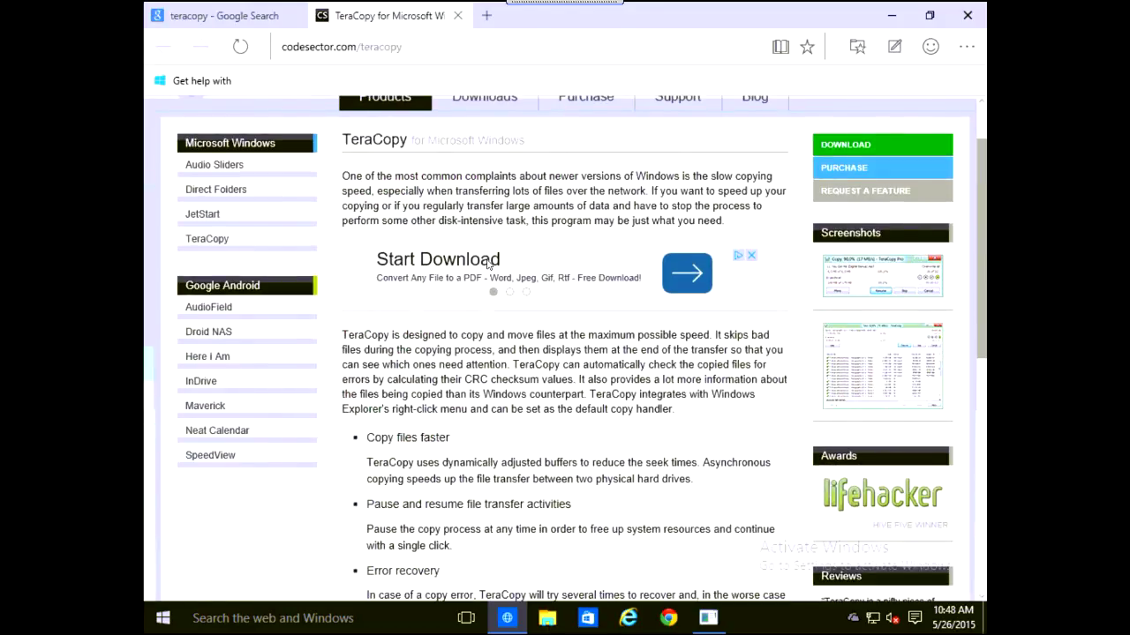
left_click(848, 146)
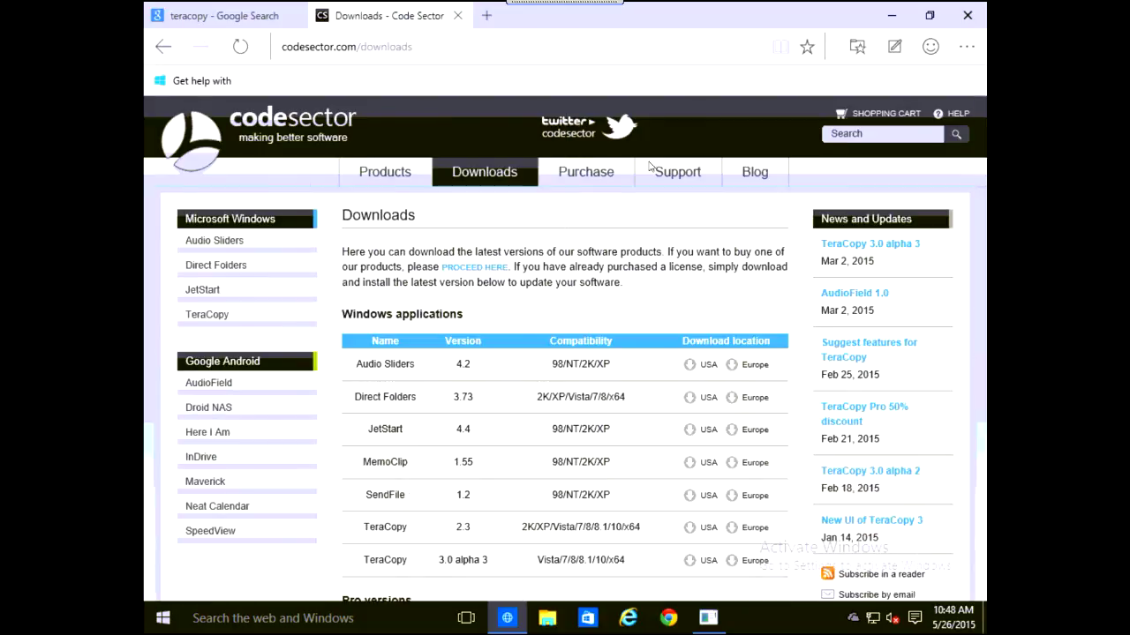
scroll(575, 246, "down", 1)
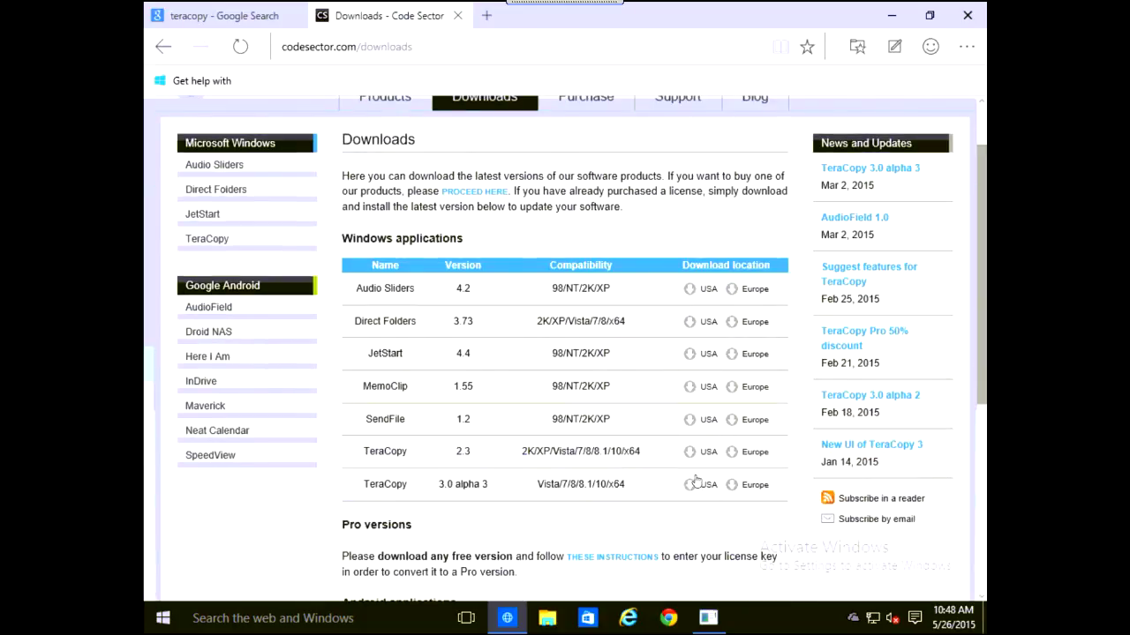
left_click(689, 452)
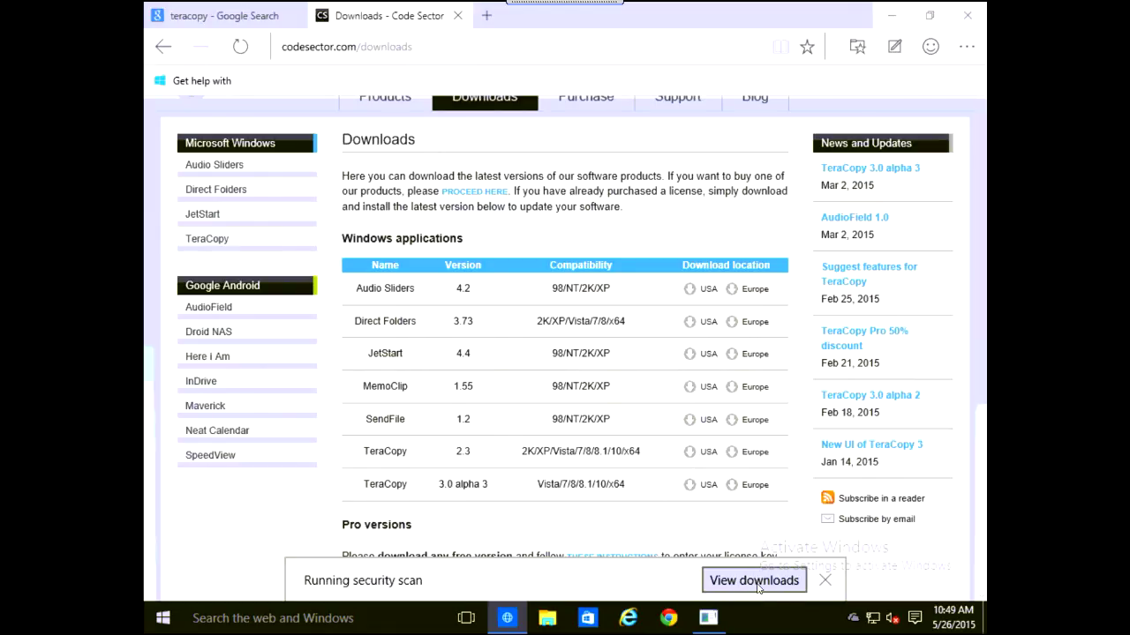
Run the downloaded teracopy (1).exe installer and allow it to make changes to the PC.
left_click(755, 581)
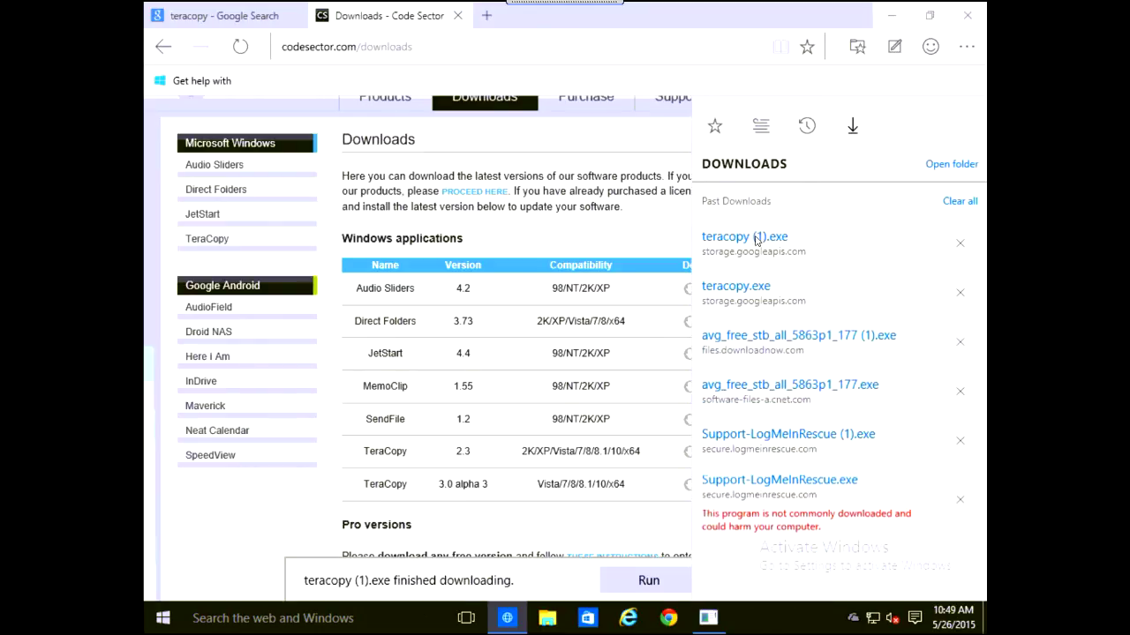
left_click(756, 239)
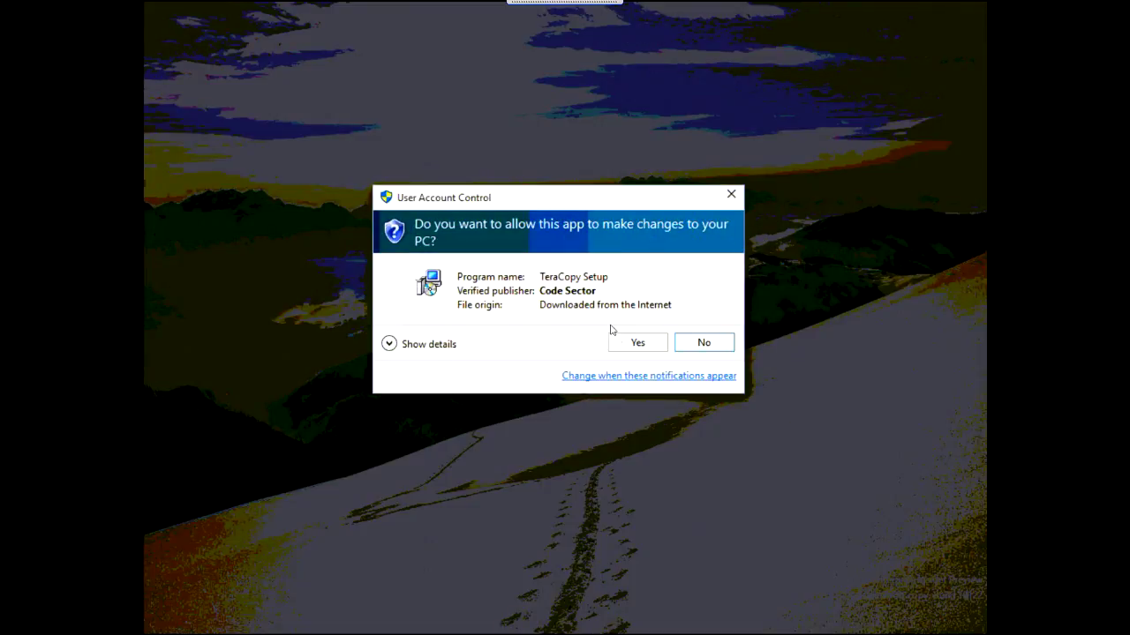
left_click(633, 344)
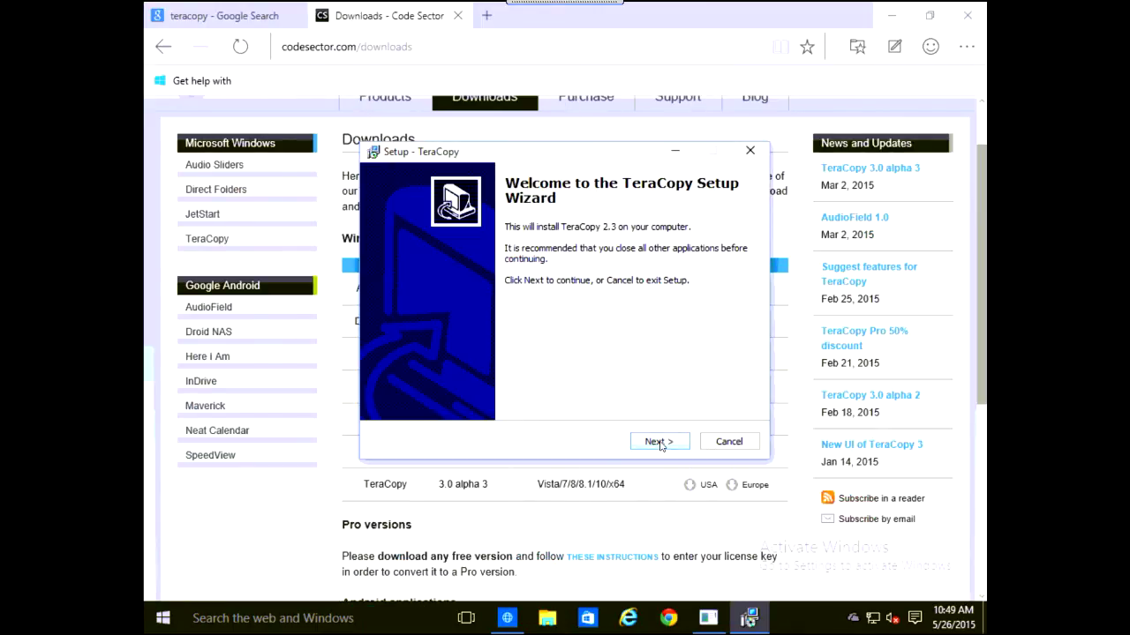
Accept the TeraCopy licence and install the normal version to C:\Program Files\TeraCopy with the default additional tasks.
left_click(661, 446)
left_click(454, 393)
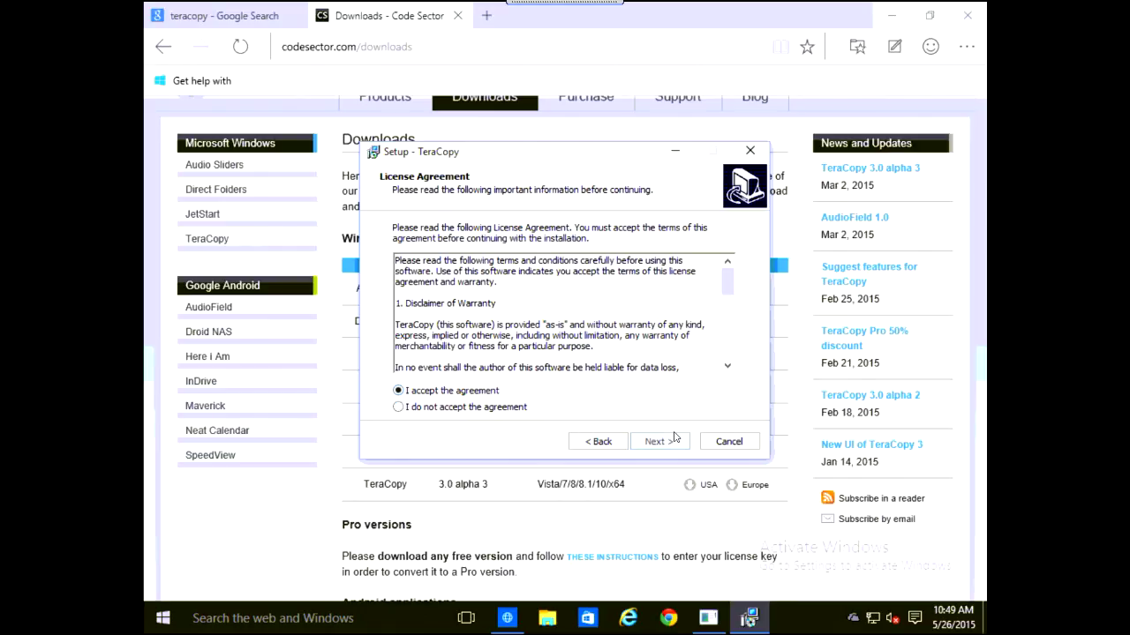
left_click(655, 442)
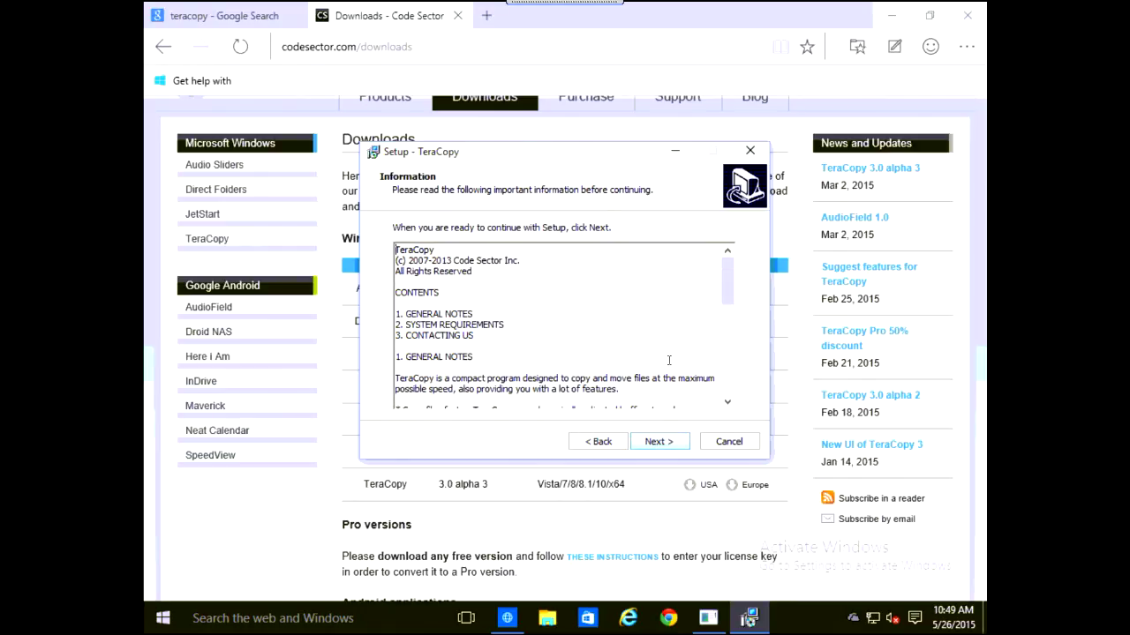
left_click(658, 442)
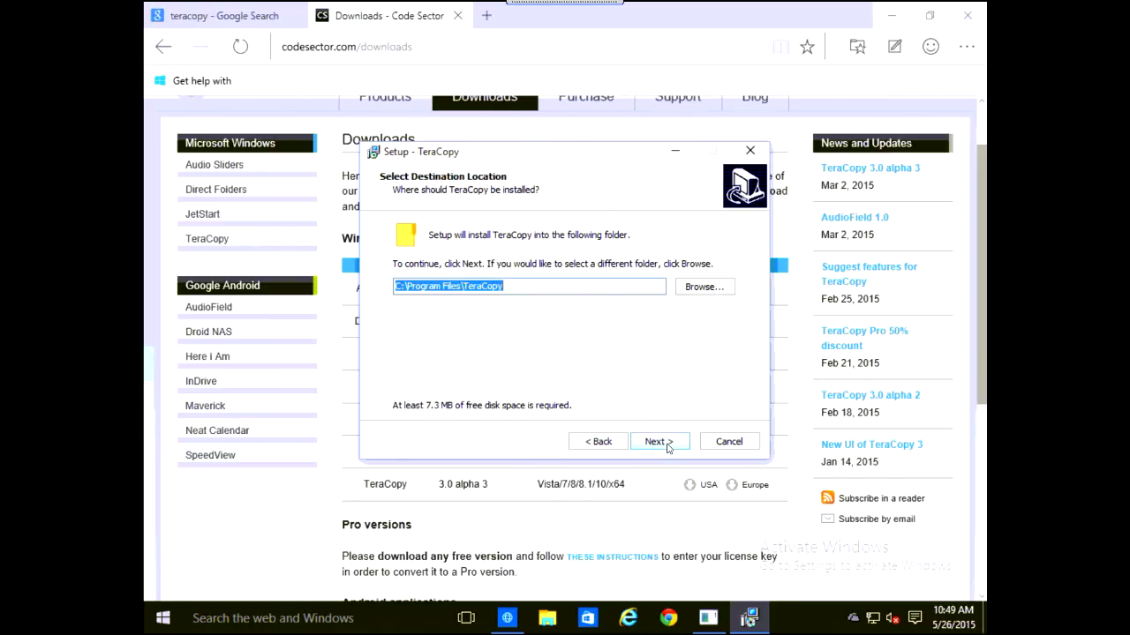
left_click(667, 447)
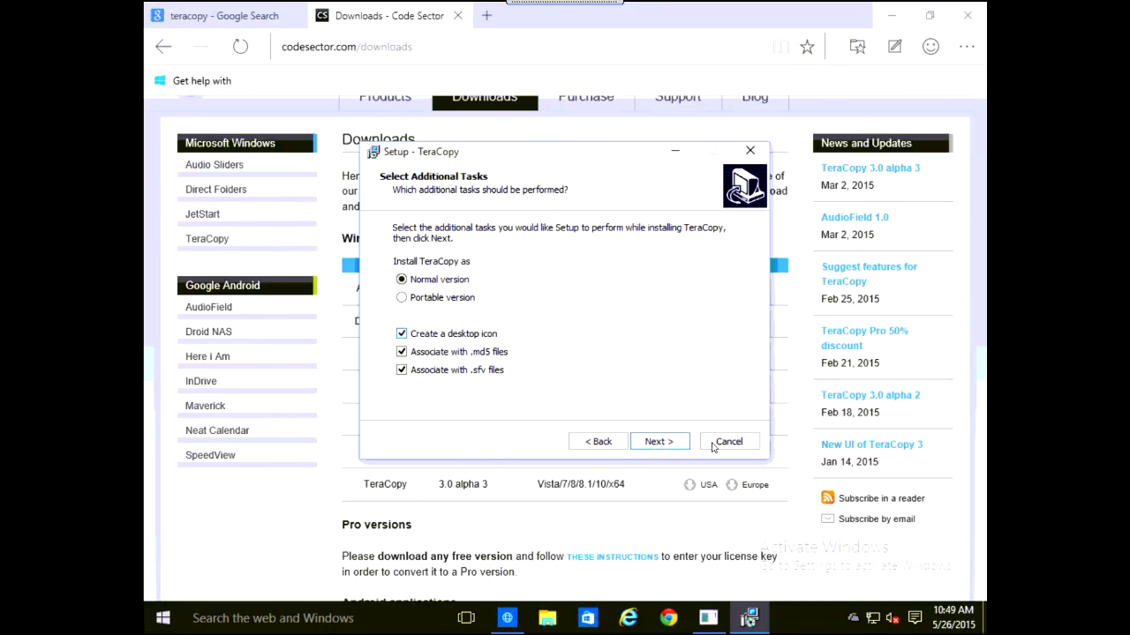
left_click(660, 442)
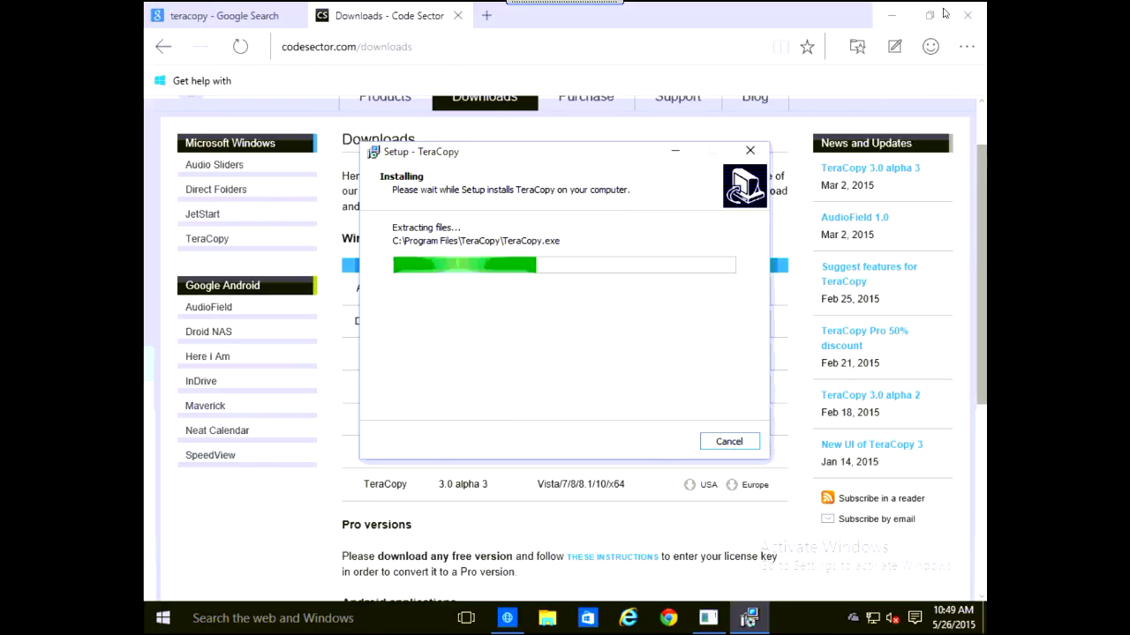
Close the browser and finish the TeraCopy setup with the option to launch the program.
left_click(969, 16)
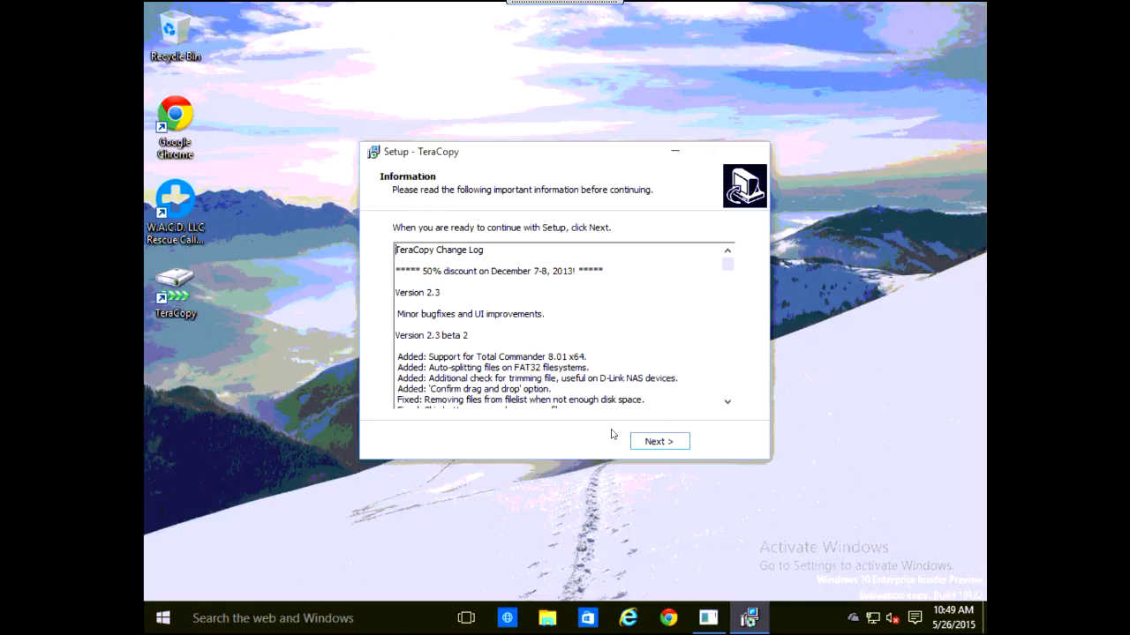
left_click(671, 448)
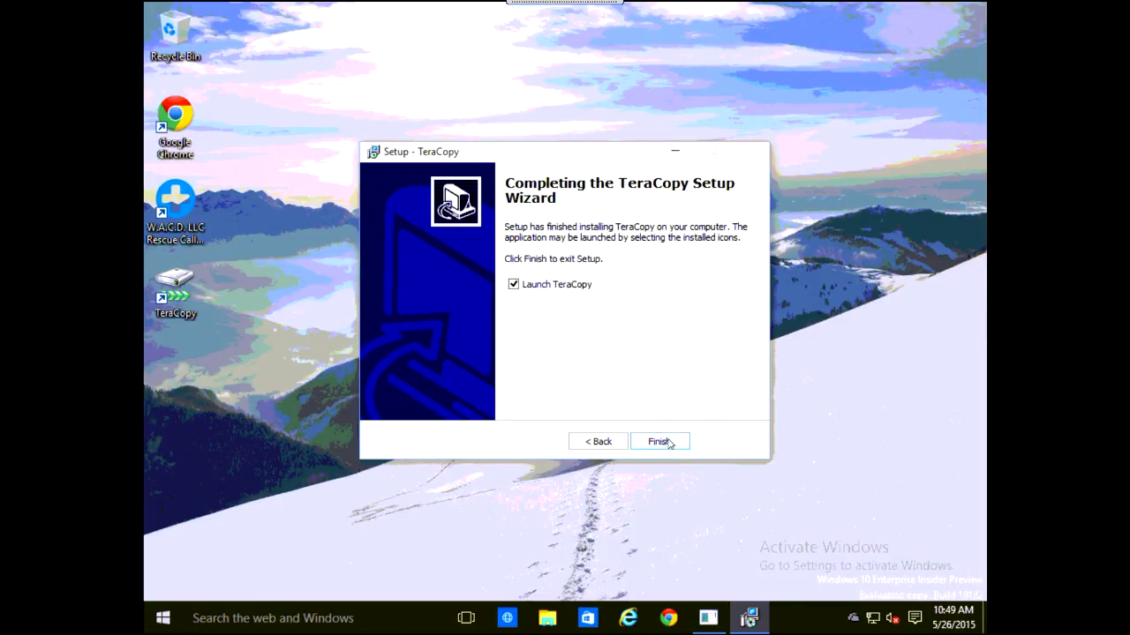
left_click(669, 445)
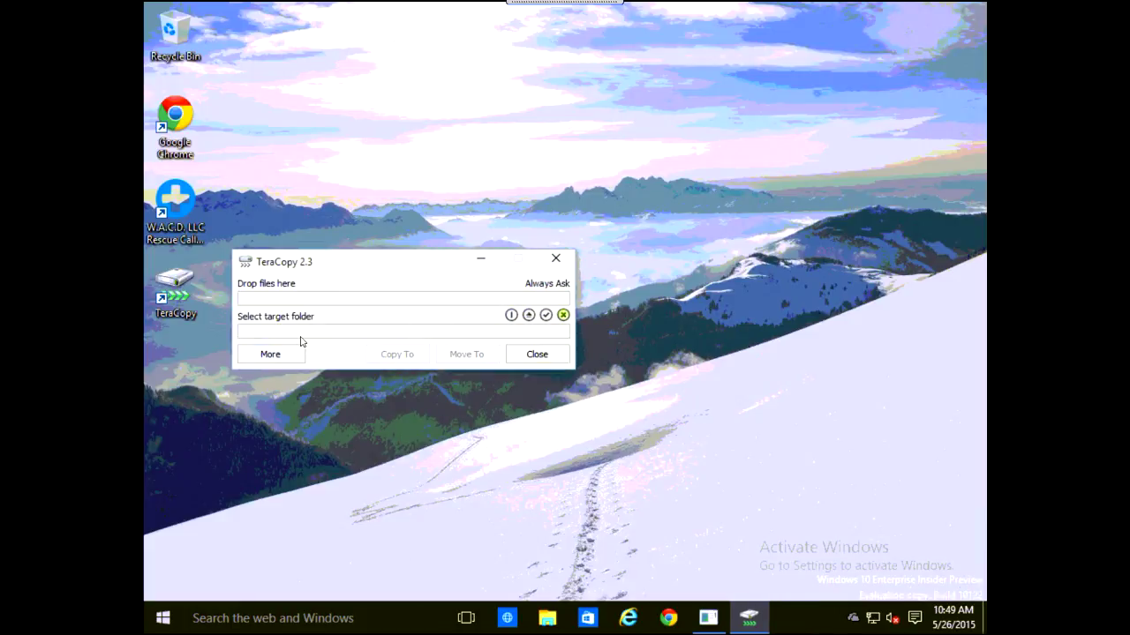
Expand the TeraCopy window to show its detailed file list and move it higher on the desktop.
left_click(270, 354)
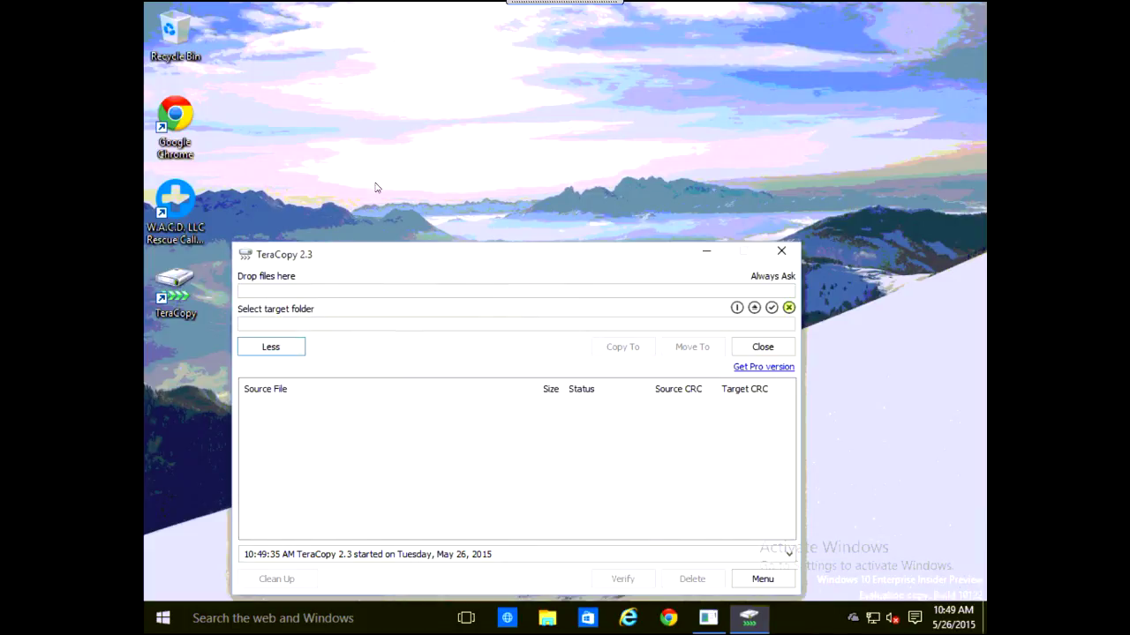
left_click_drag(406, 254, 424, 199)
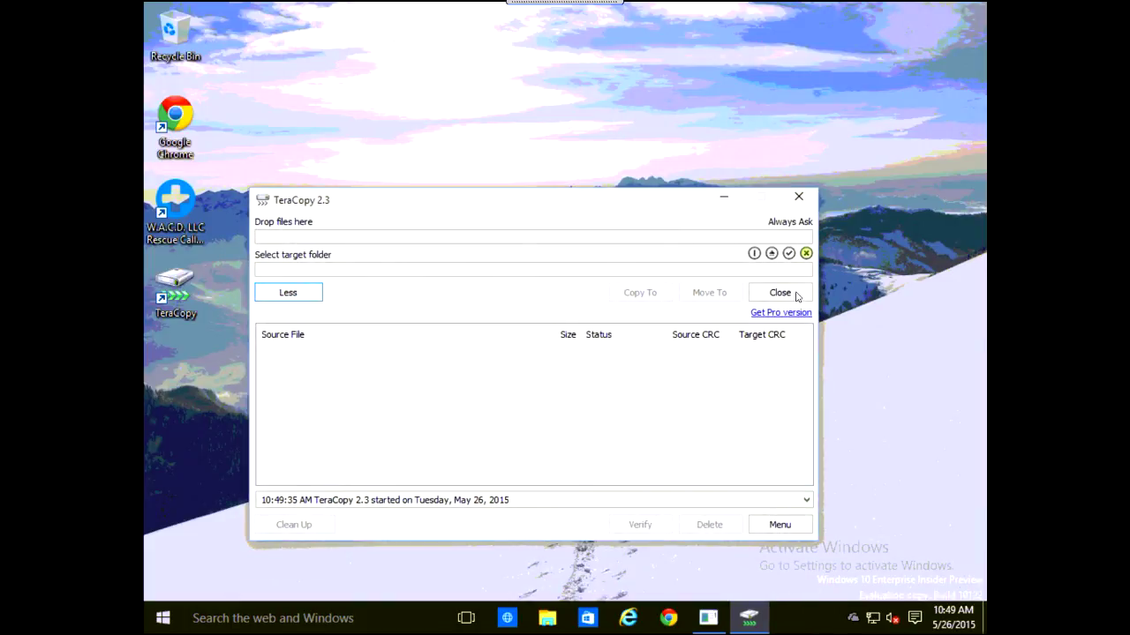
left_click_drag(558, 208, 555, 179)
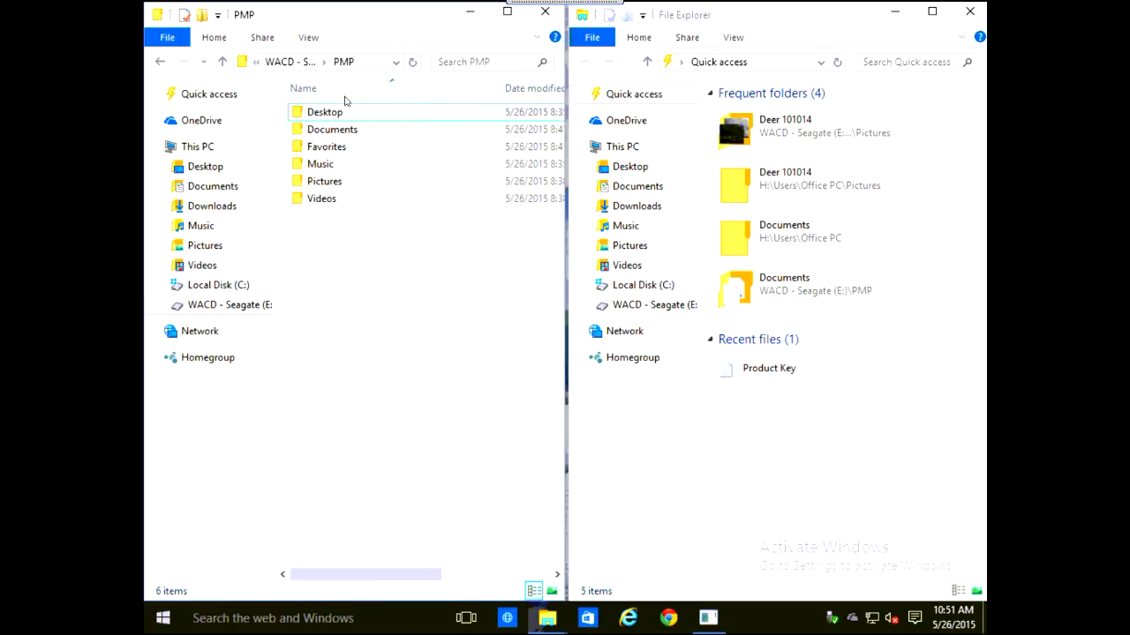
Copy the Desktop folder from the PMP backup into the local Documents folder using TeraCopy.
left_click(667, 191)
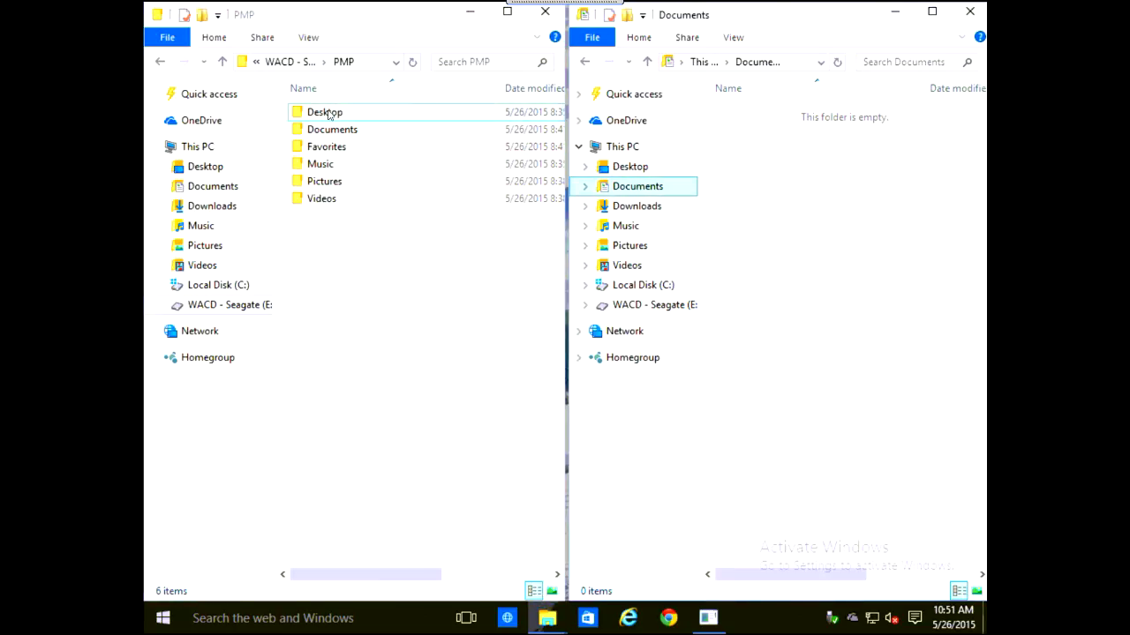
left_click(326, 117)
left_click_drag(326, 118, 788, 193)
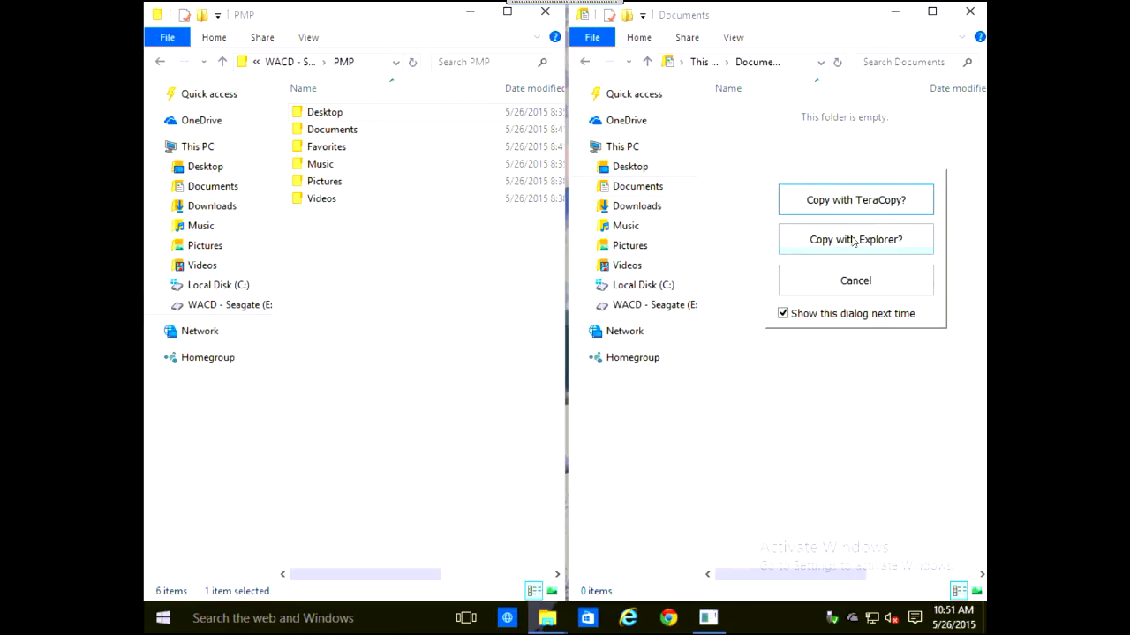
left_click(846, 316)
left_click(870, 204)
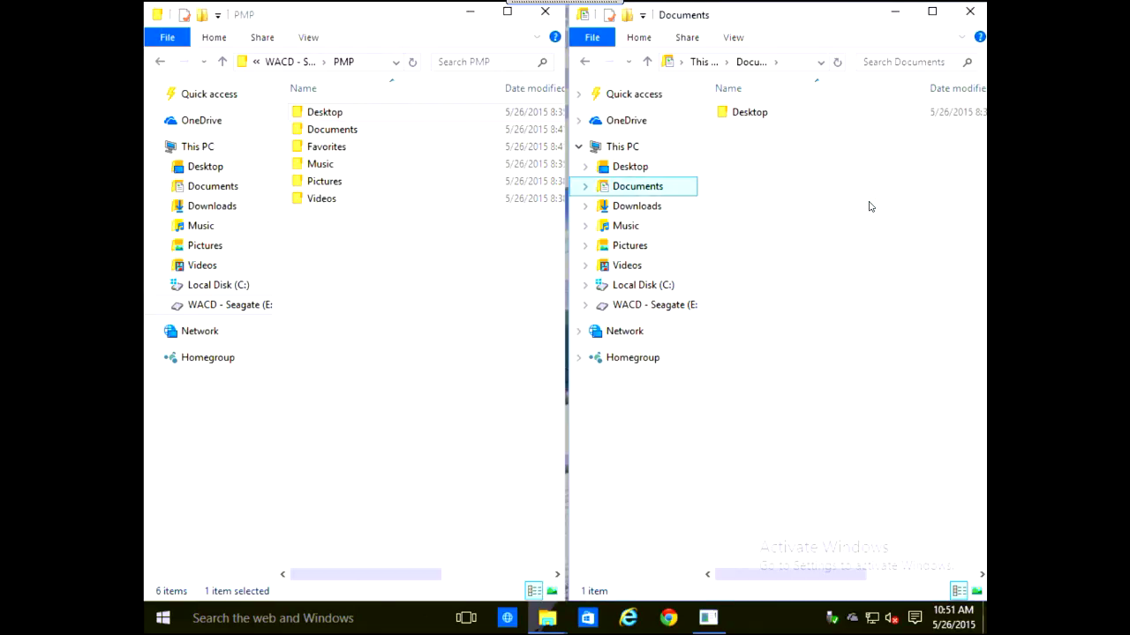
Copy the PMP Documents folder into the local Documents folder with TeraCopy and expand the transfer details.
left_click_drag(357, 135, 813, 215)
left_click(878, 225)
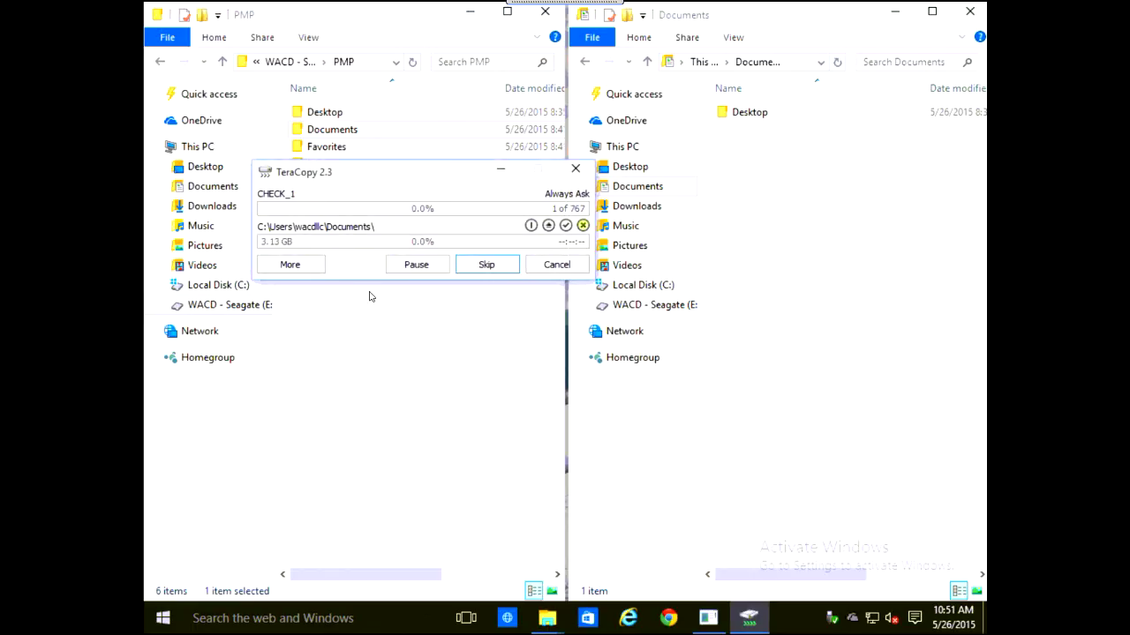
left_click(313, 266)
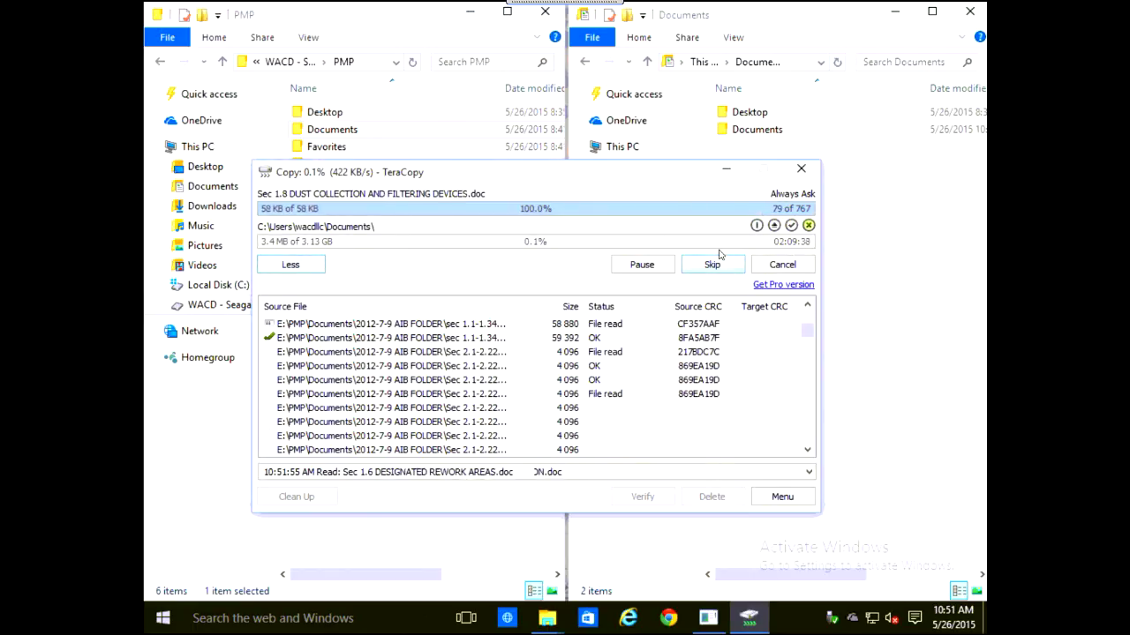
Pause the Documents transfer and examine the status and source CRC of the files from the start of the list.
left_click(638, 271)
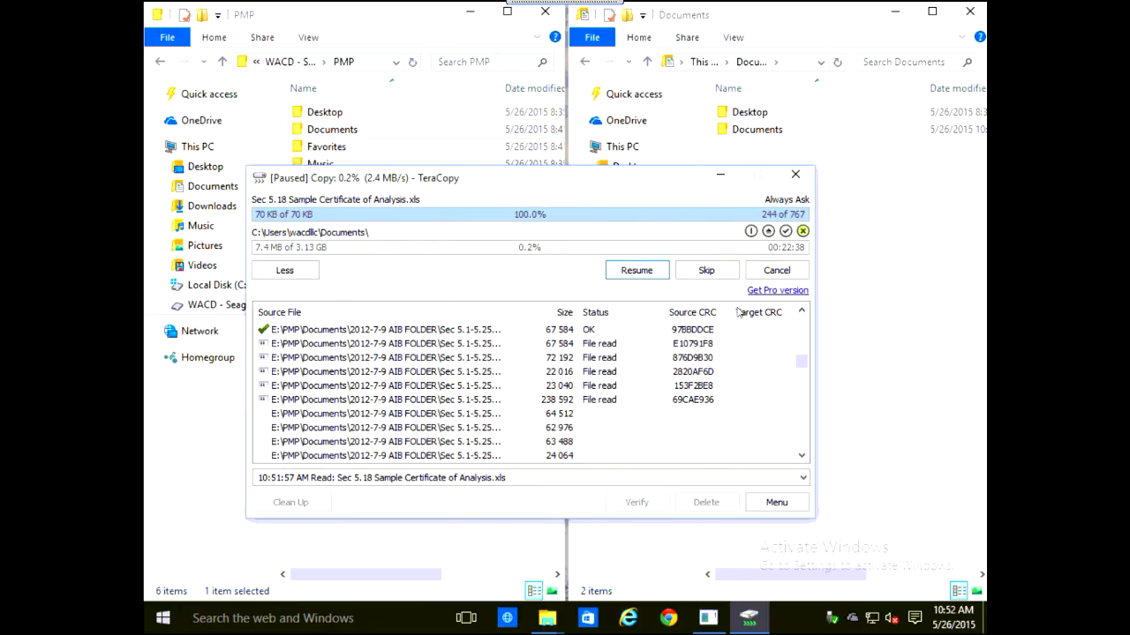
left_click_drag(804, 368, 802, 325)
left_click(644, 330)
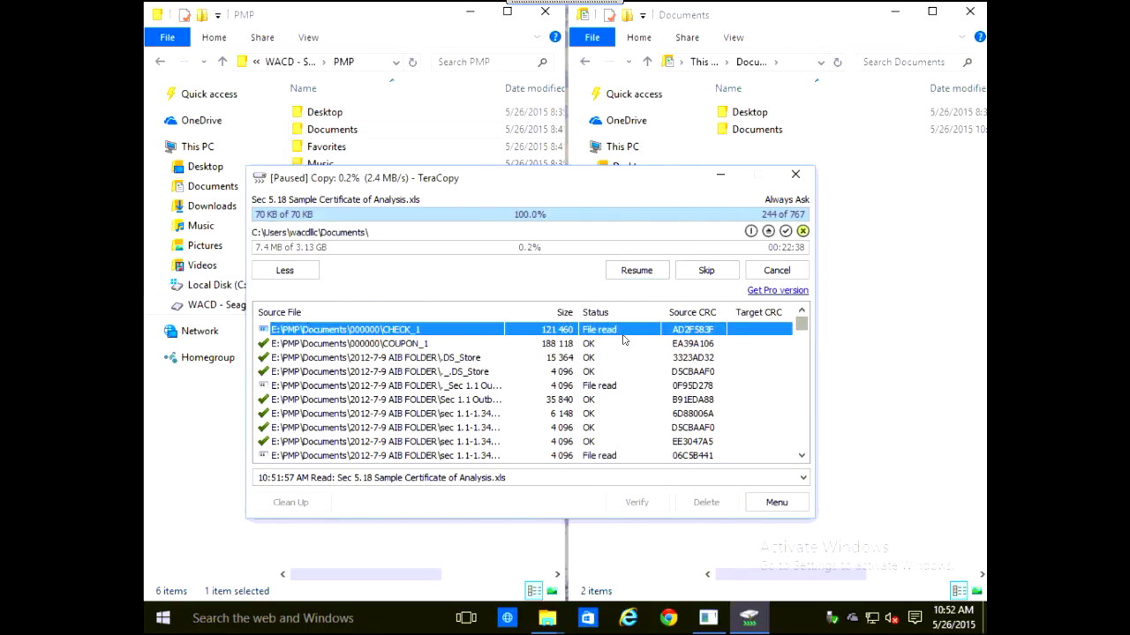
scroll(627, 388, "down", 4)
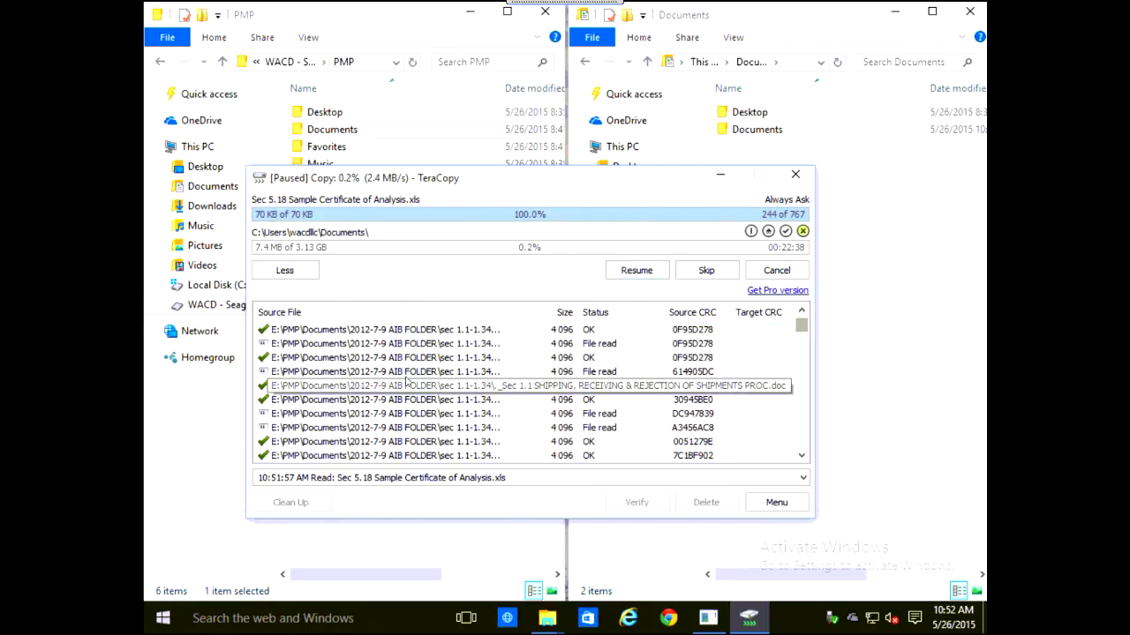
scroll(634, 340, "up", 4)
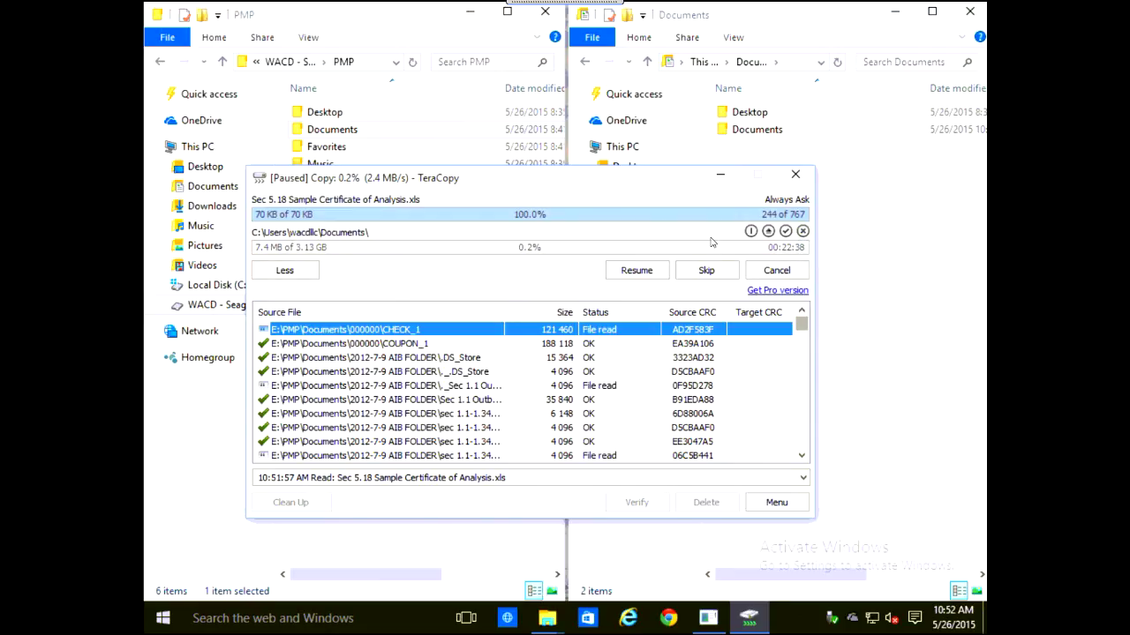
Enable the eject, verify and close options for the paused transfer, keep shutdown off, and resume copying.
left_click(802, 232)
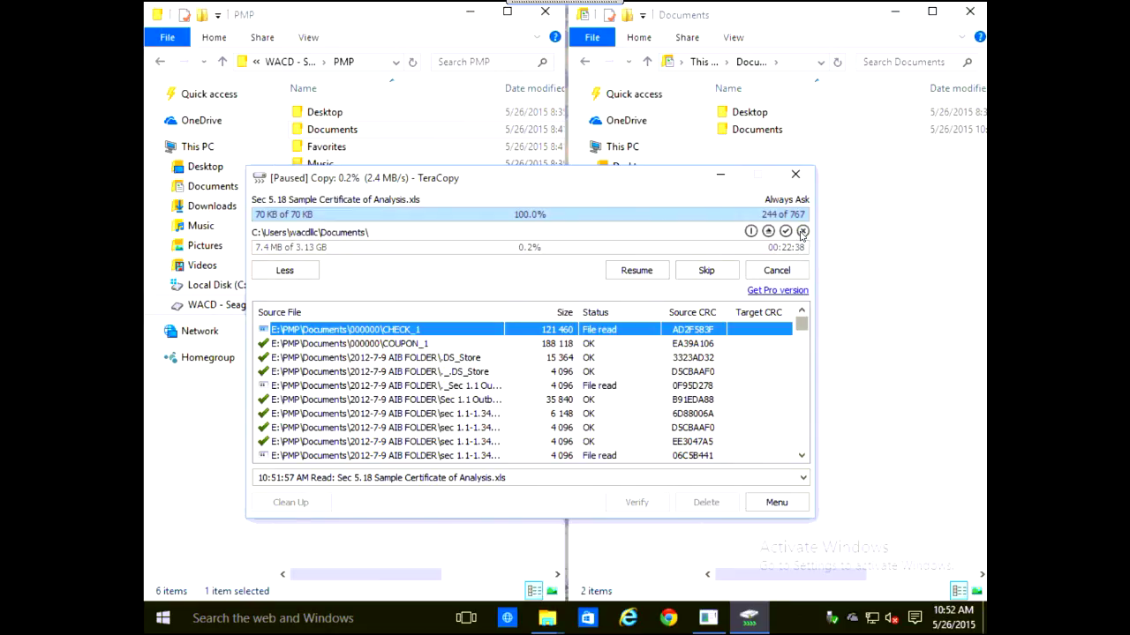
left_click(786, 231)
left_click_drag(649, 182, 650, 189)
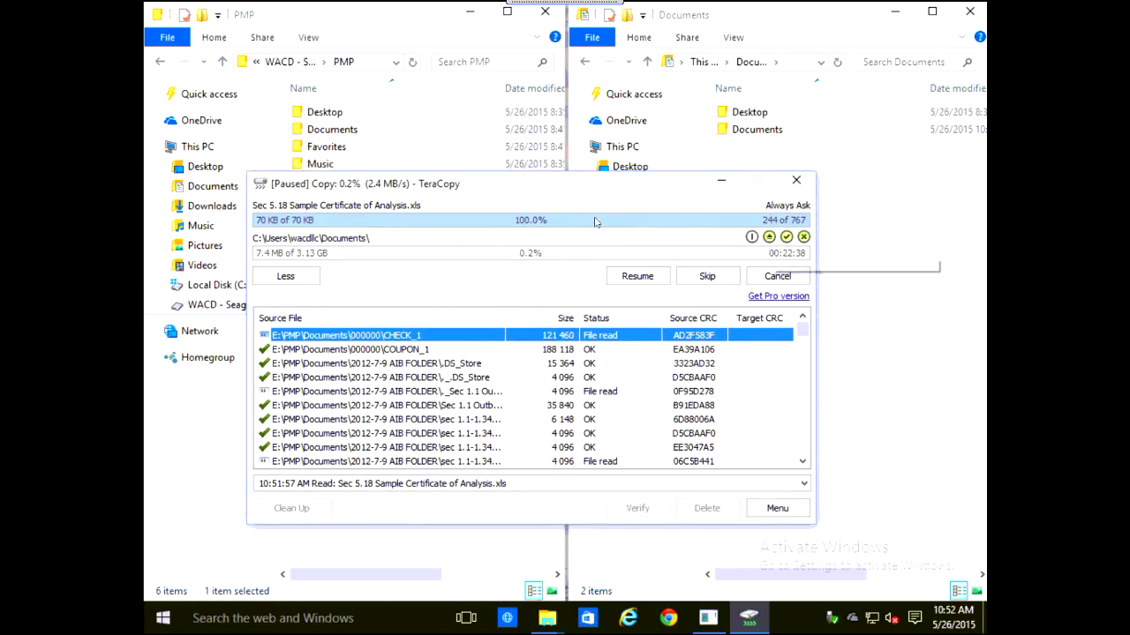
left_click(751, 237)
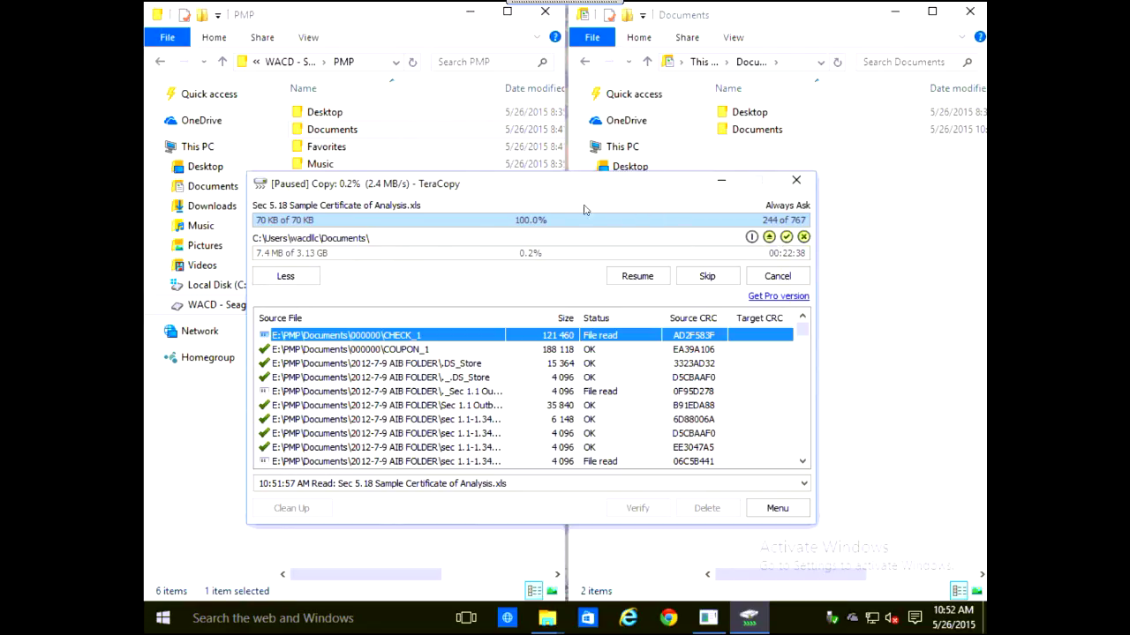
left_click_drag(542, 188, 542, 196)
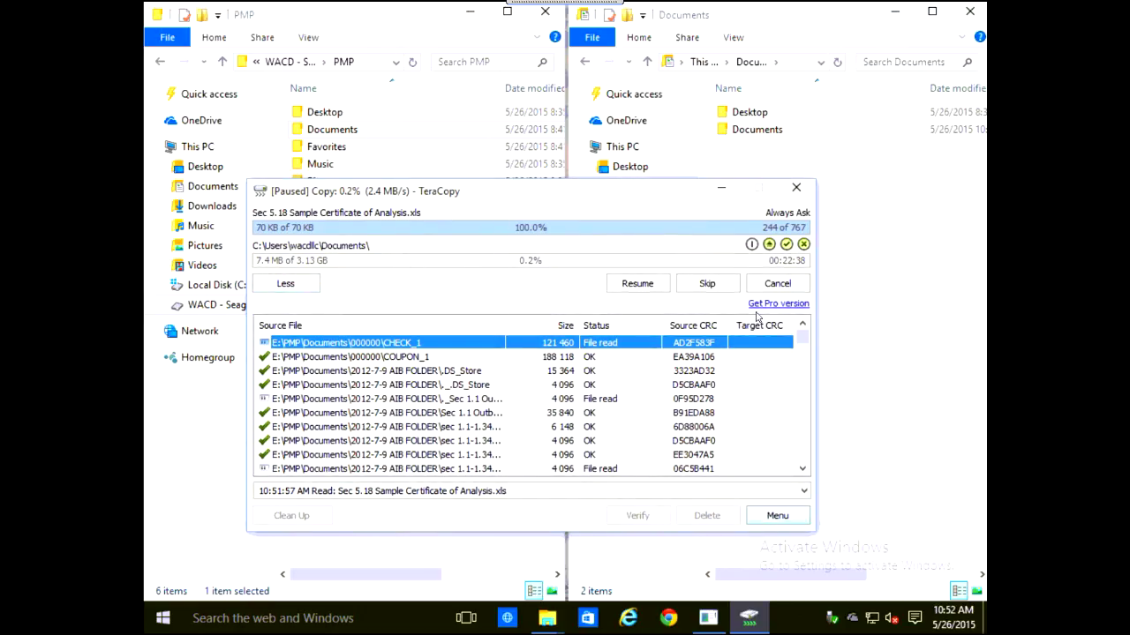
left_click(639, 287)
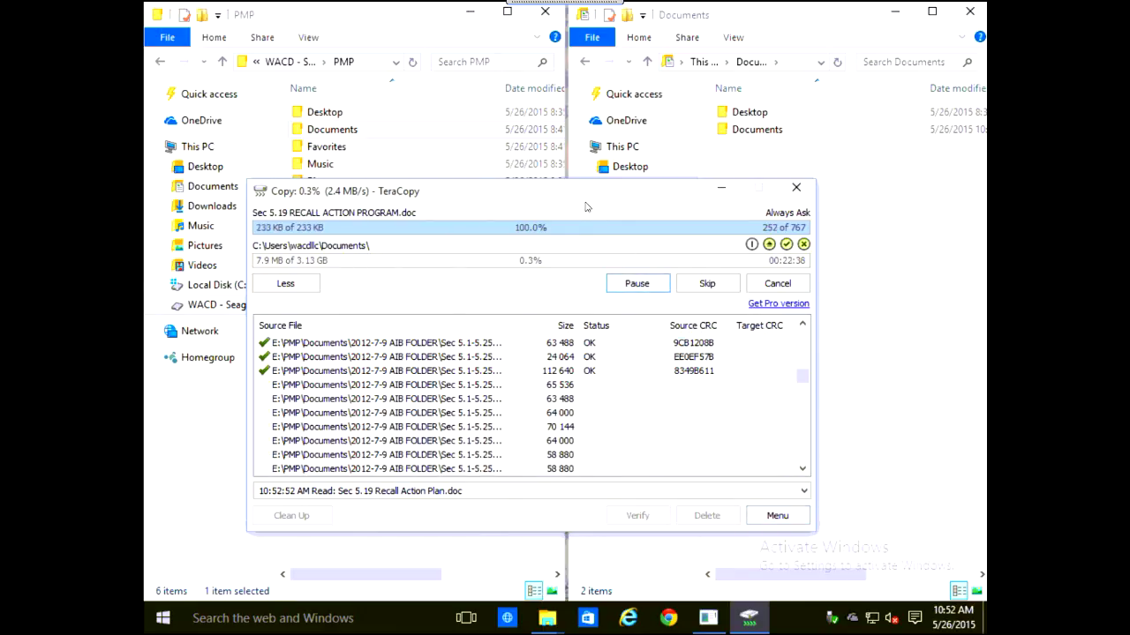
Enable Always test after copy in the TeraCopy preferences, keep it as the default copy handler, and apply the settings.
left_click_drag(585, 196, 592, 188)
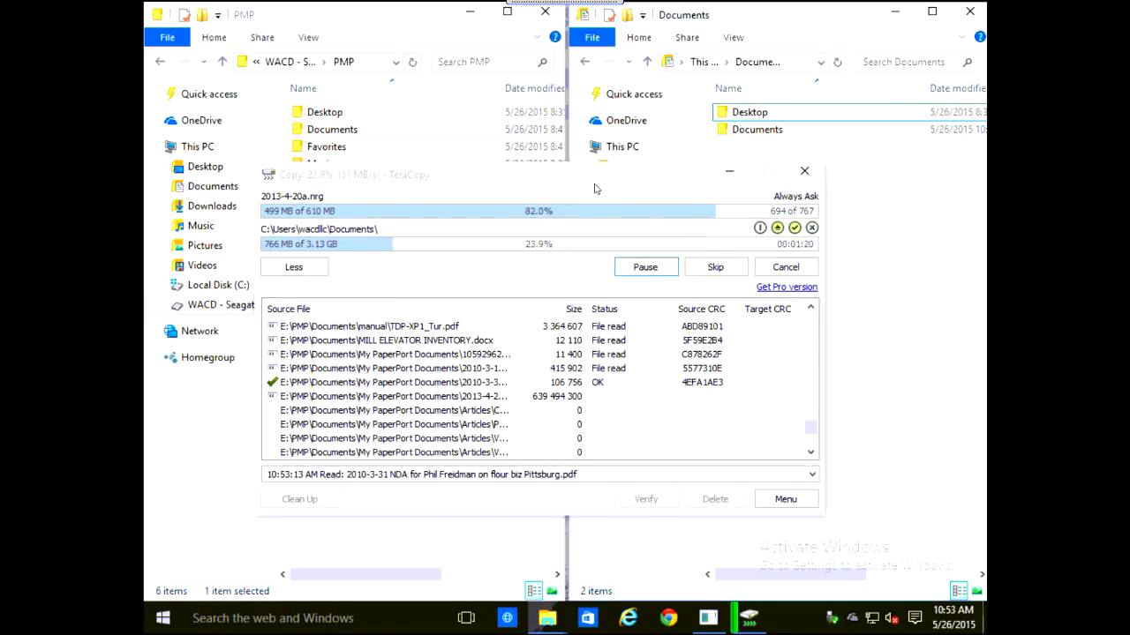
left_click(787, 494)
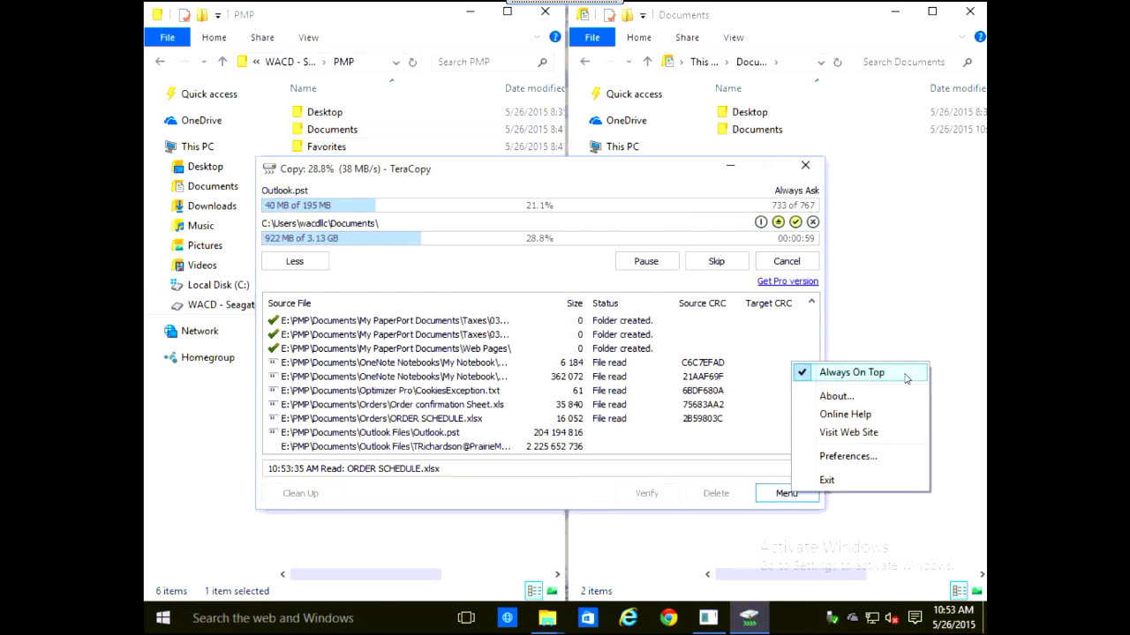
left_click(863, 458)
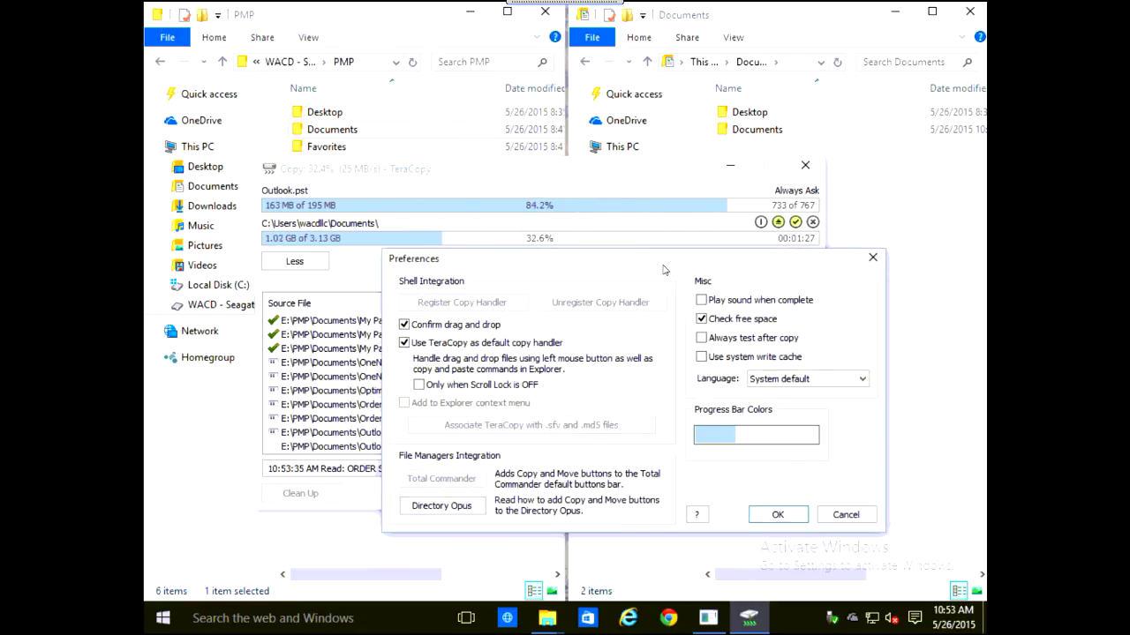
left_click_drag(664, 267, 663, 243)
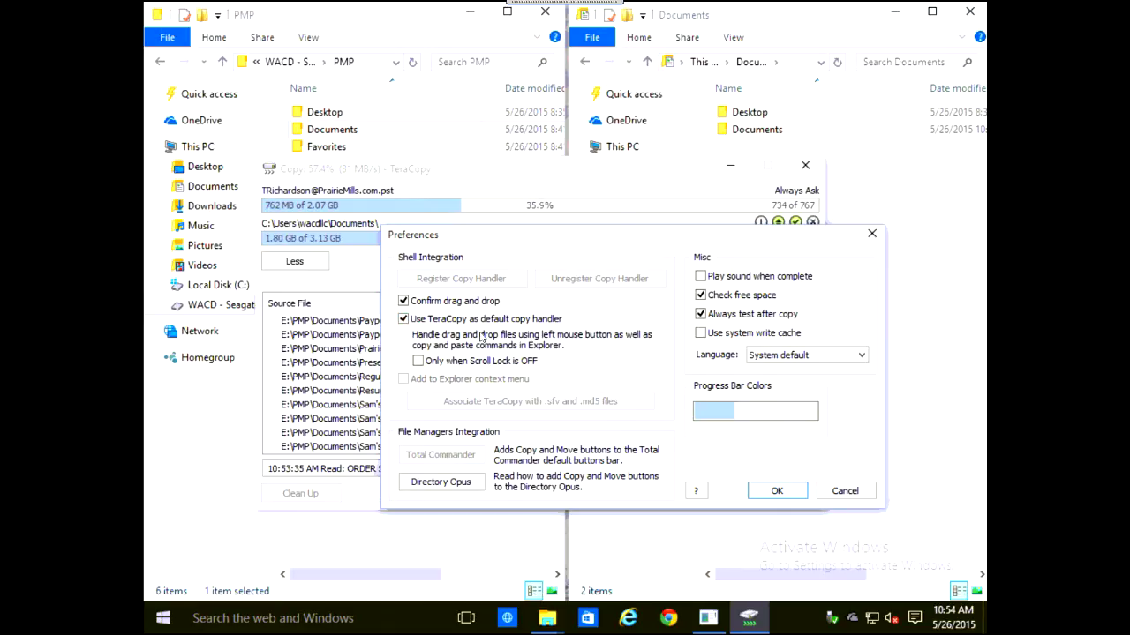
left_click(777, 491)
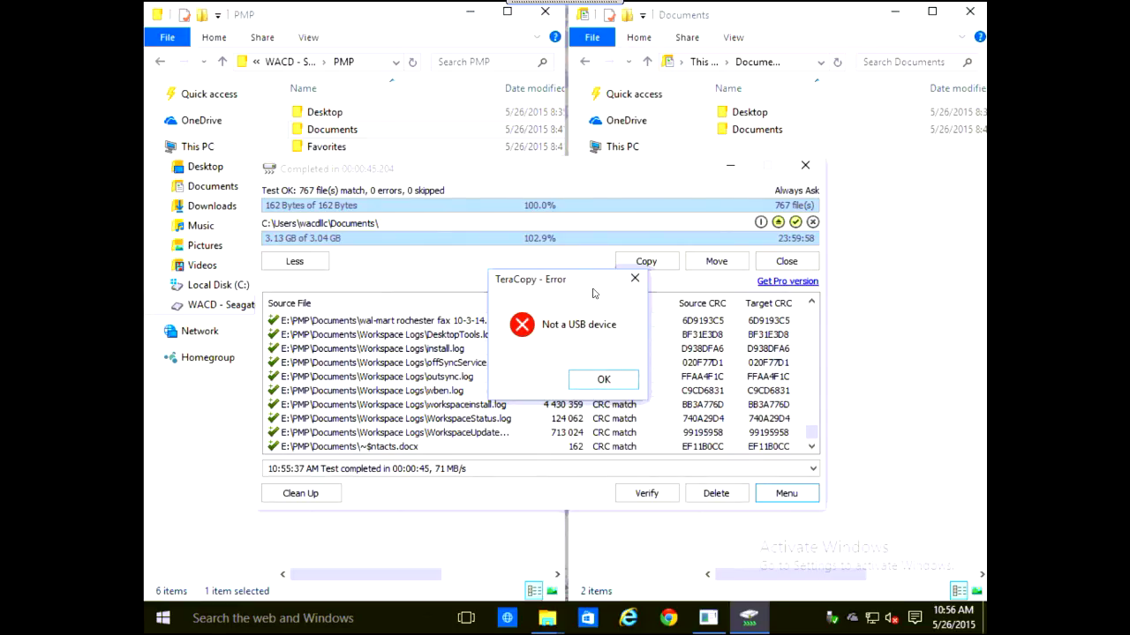
Dismiss the drive ejection messages and compare the source and target CRC values of the copied files.
left_click(605, 380)
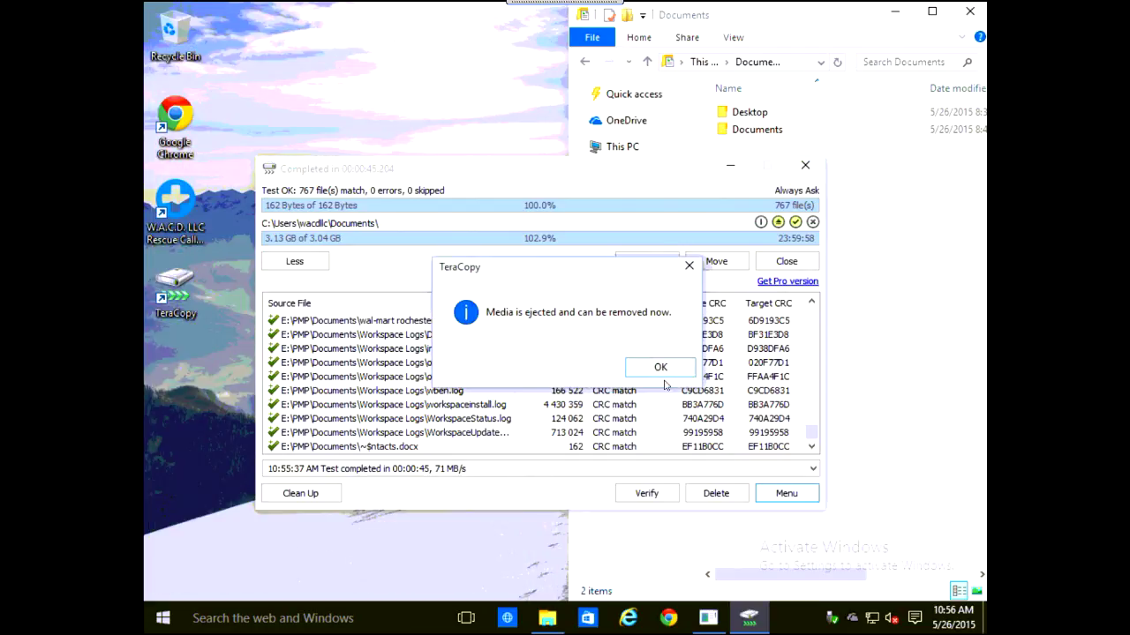
left_click(661, 368)
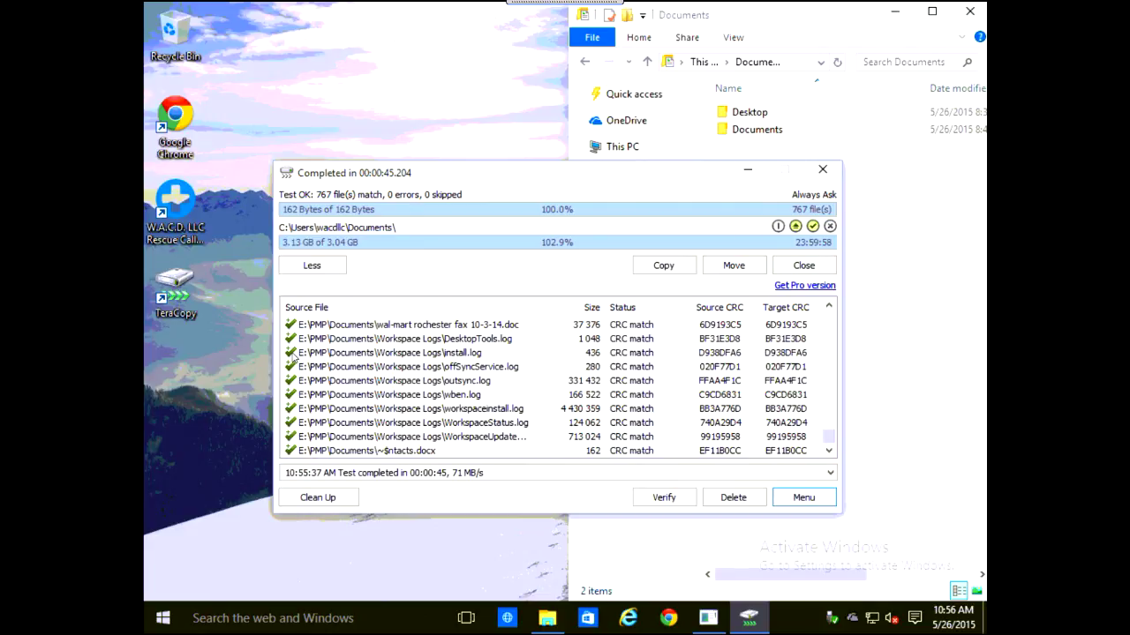
left_click(294, 354)
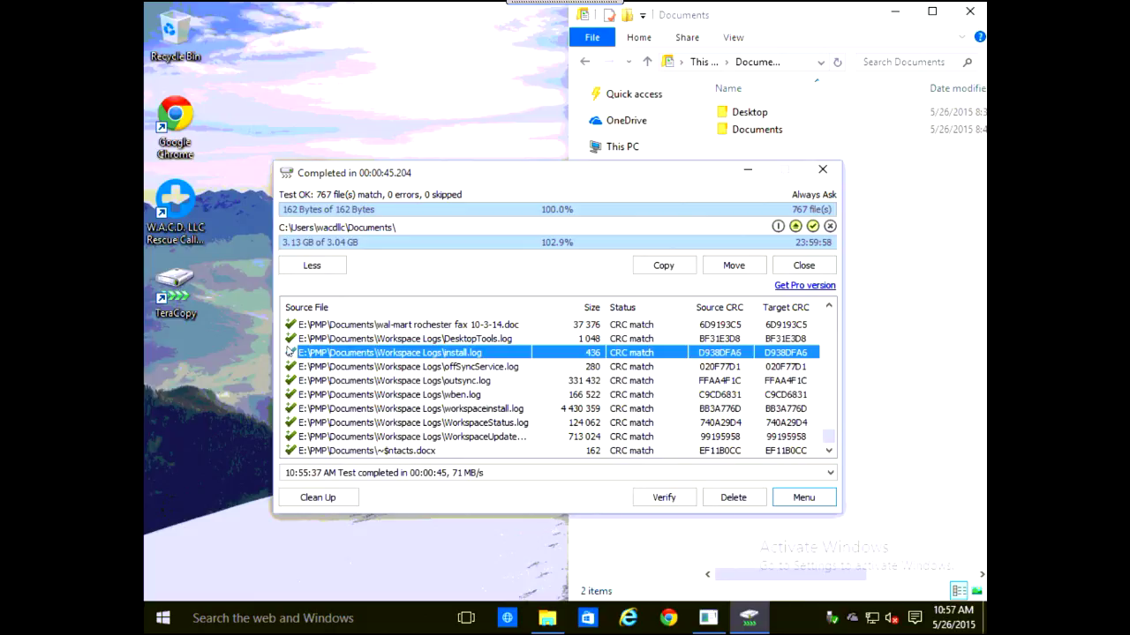
scroll(302, 358, "up", 20)
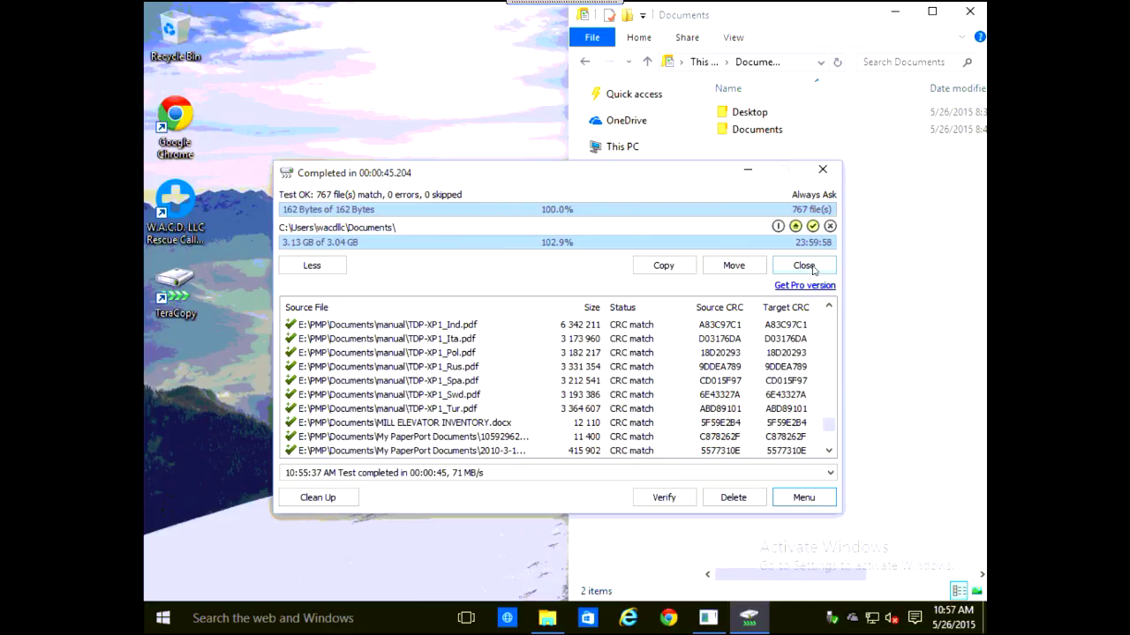
Move the completed transfer window clear of the local Documents folder listing and close the transfer.
left_click_drag(619, 178, 568, 134)
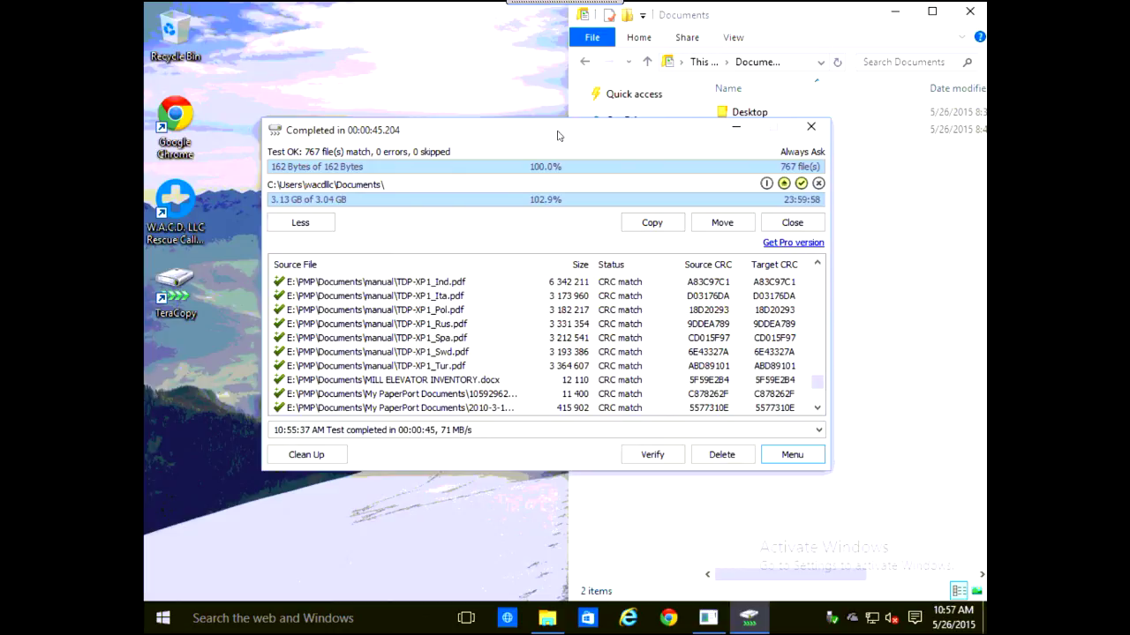
left_click_drag(562, 134, 595, 203)
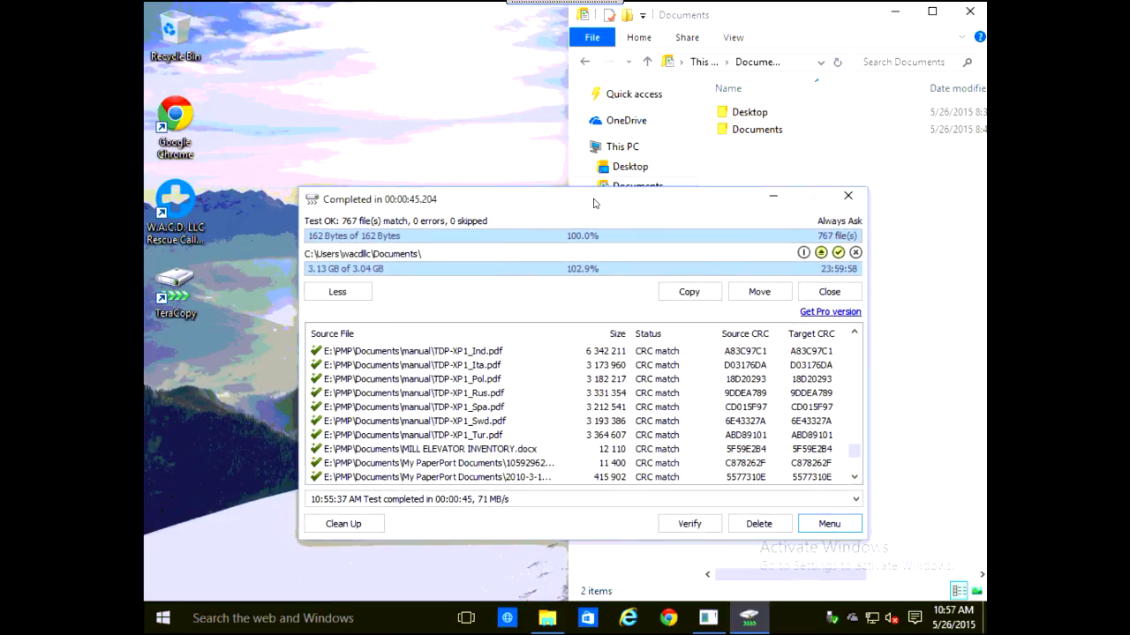
left_click(827, 297)
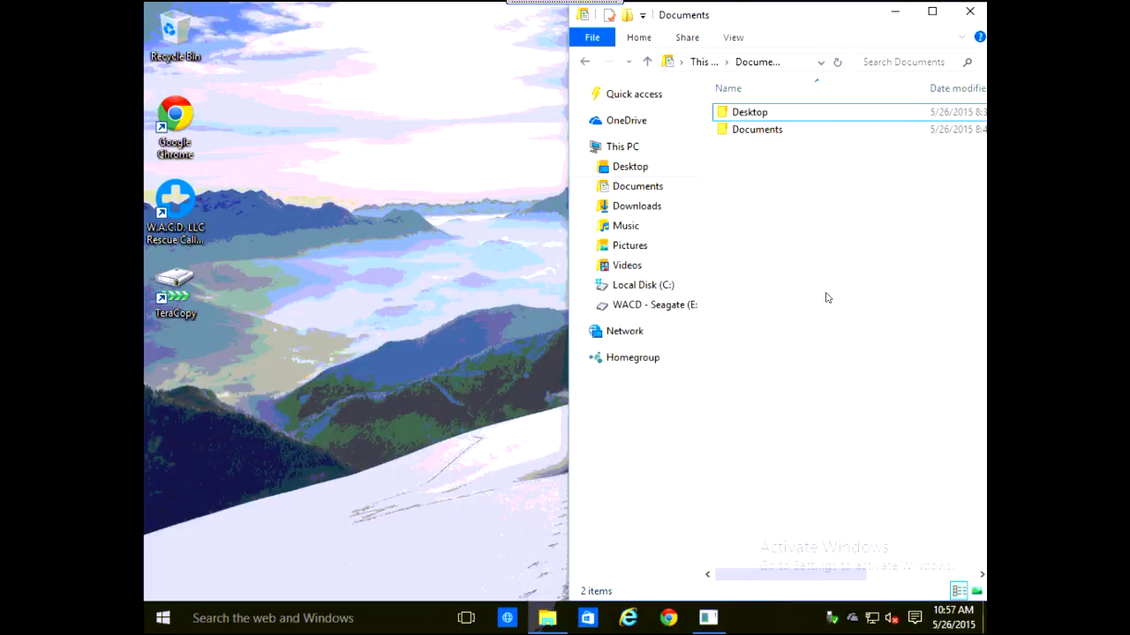